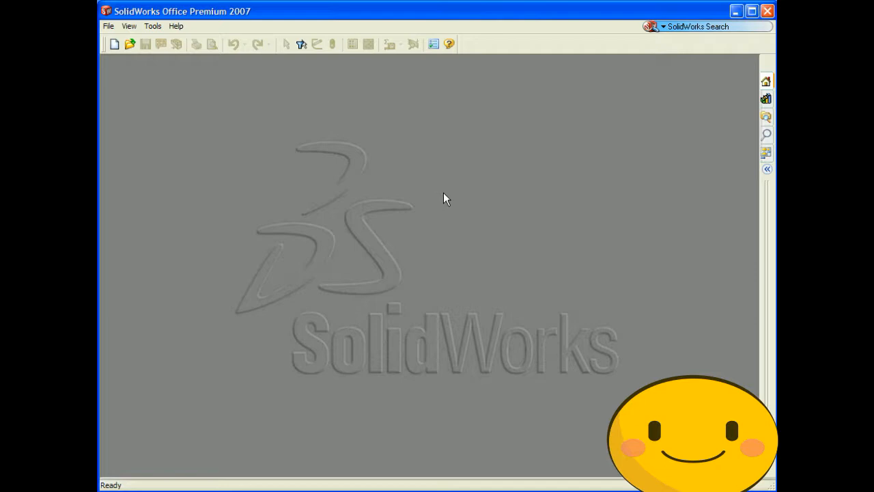
Step: Create a new part document from the PART-MM-ANSI-AL6061 template
left_click(108, 26)
left_click(117, 39)
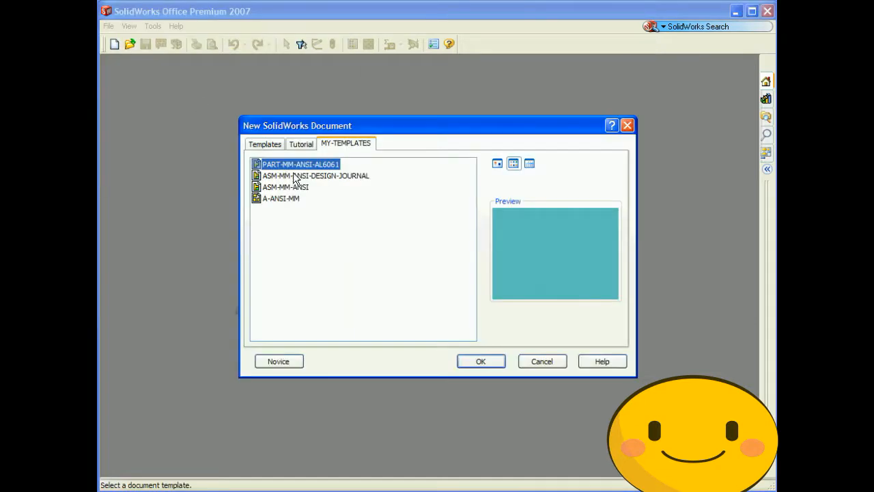
left_click(492, 360)
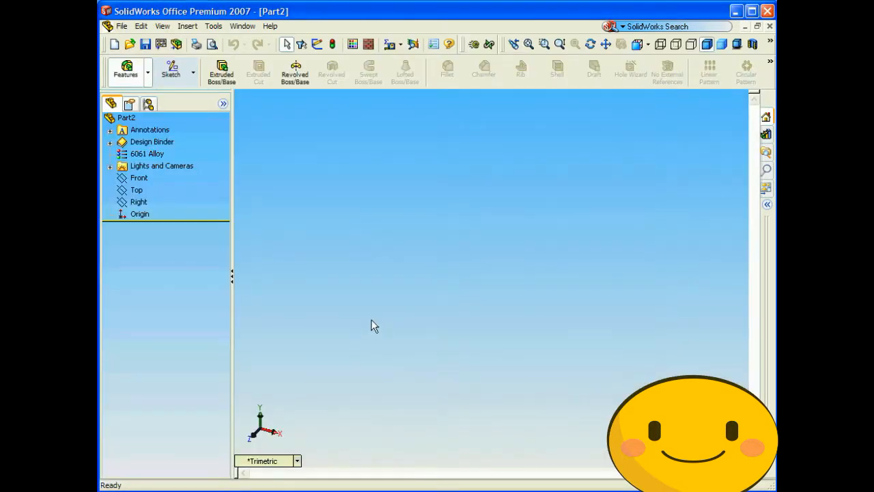
Step: Set the dimensioning standard to ANSI in the part's detailing properties
left_click(214, 28)
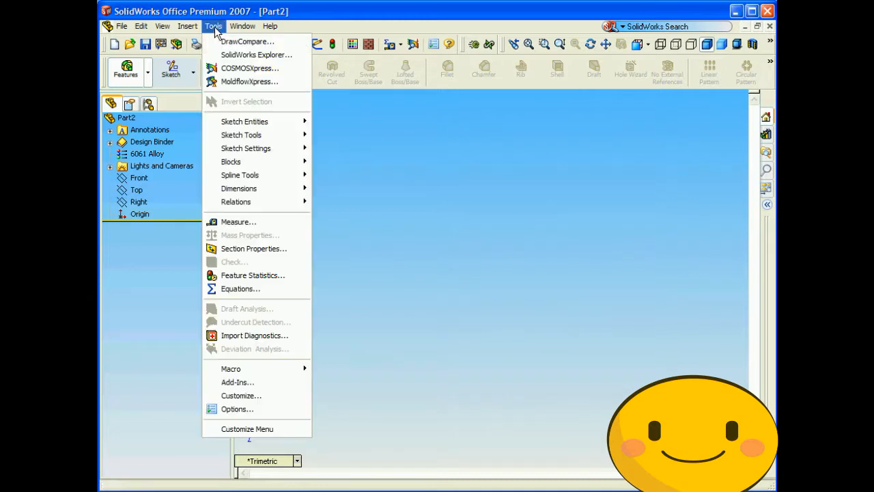
left_click(264, 407)
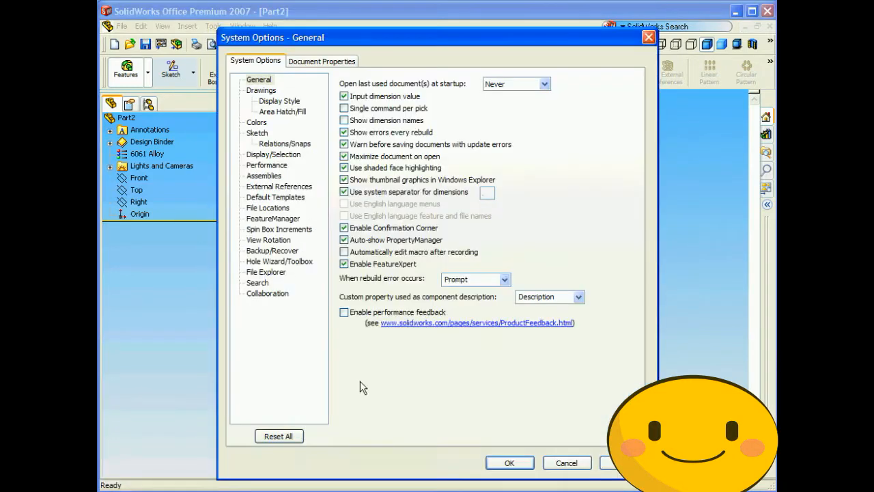
left_click(337, 63)
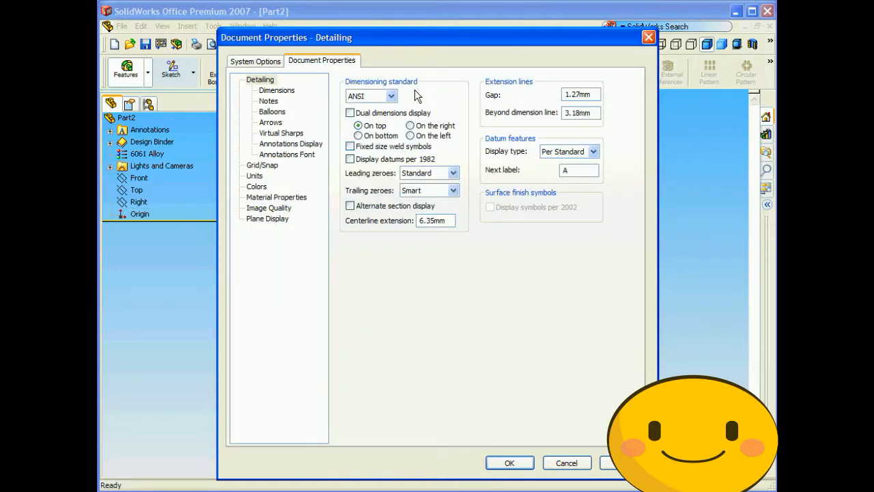
left_click(392, 97)
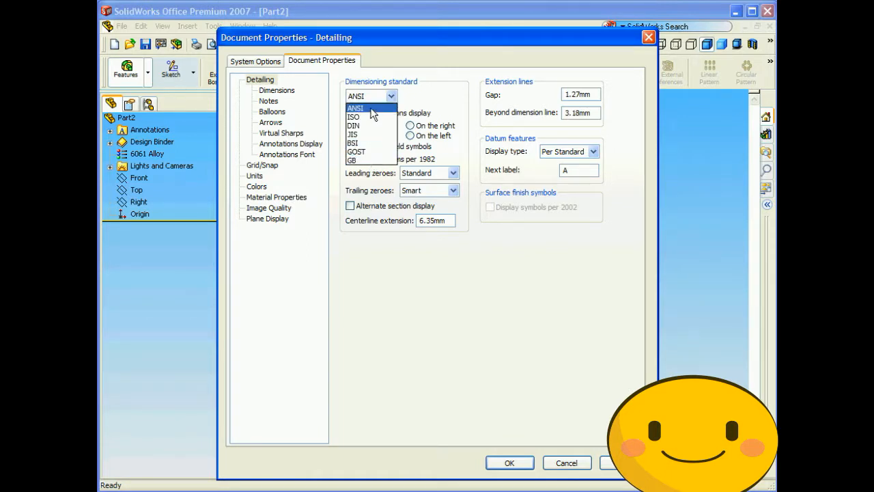
left_click(373, 110)
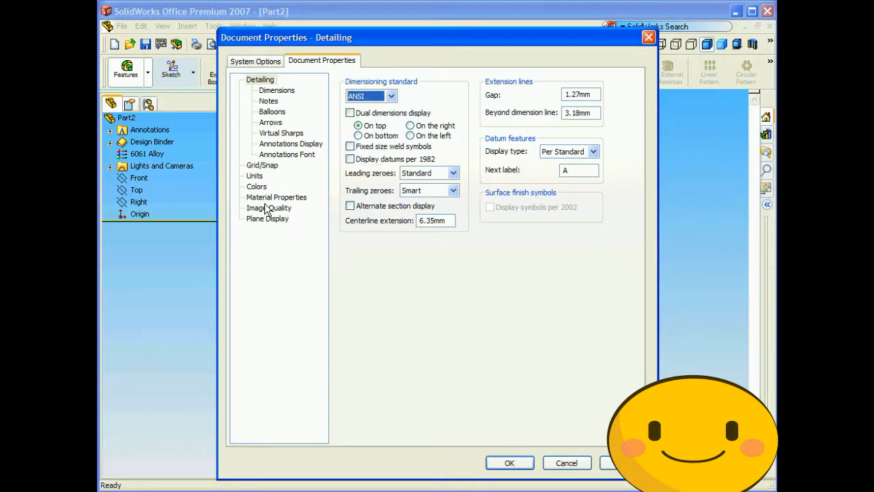
Step: Set the document unit system to MMGS (millimeter, gram, second) with 2 decimal places for length units, and apply the properties
left_click(255, 176)
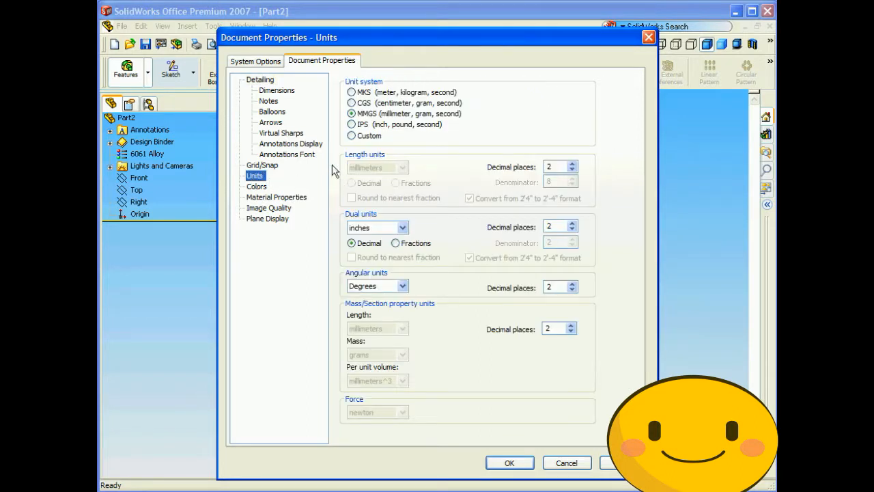
left_click(351, 127)
left_click(352, 113)
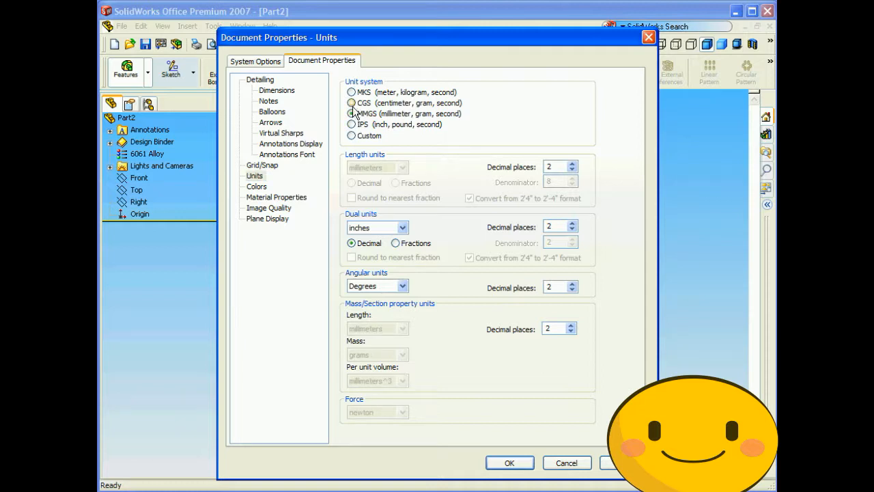
left_click(352, 103)
left_click(351, 92)
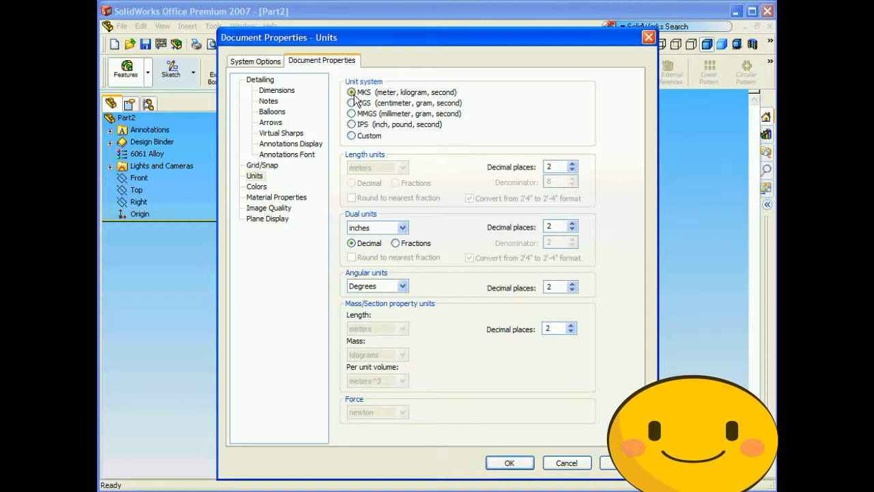
left_click(351, 114)
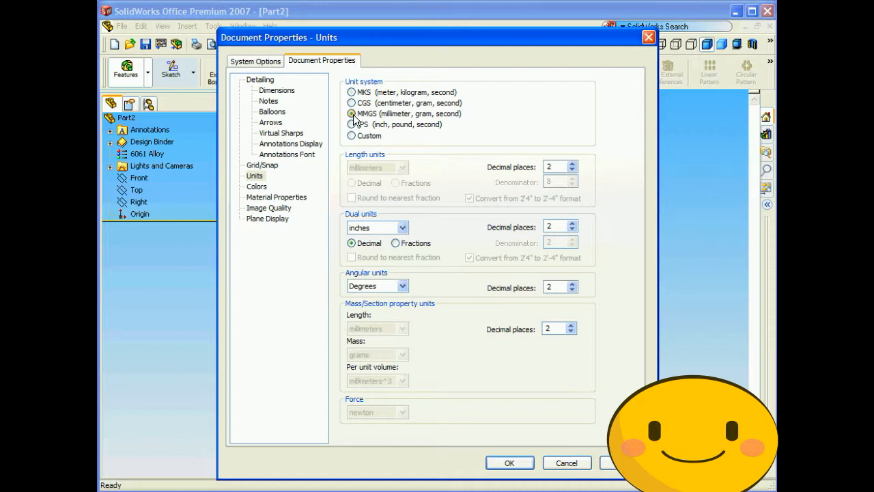
left_click(573, 164)
left_click(573, 170)
left_click(573, 170)
left_click(573, 164)
left_click(505, 463)
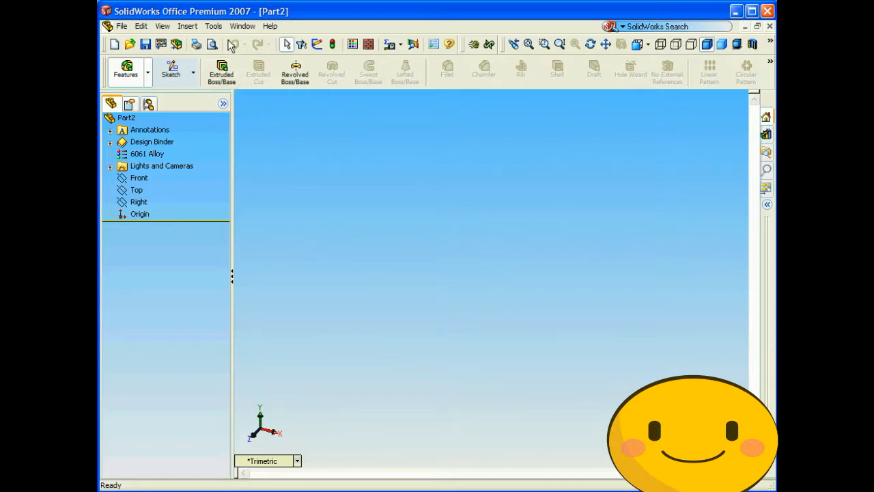
Step: Activate the SolidWorks Animator add-in and view the Animation1 timeline
left_click(213, 26)
left_click(254, 383)
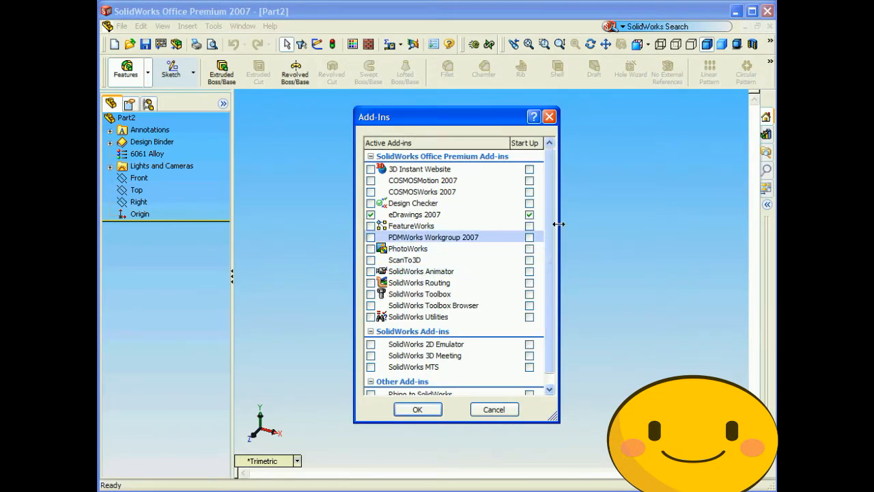
left_click_drag(559, 226, 661, 226)
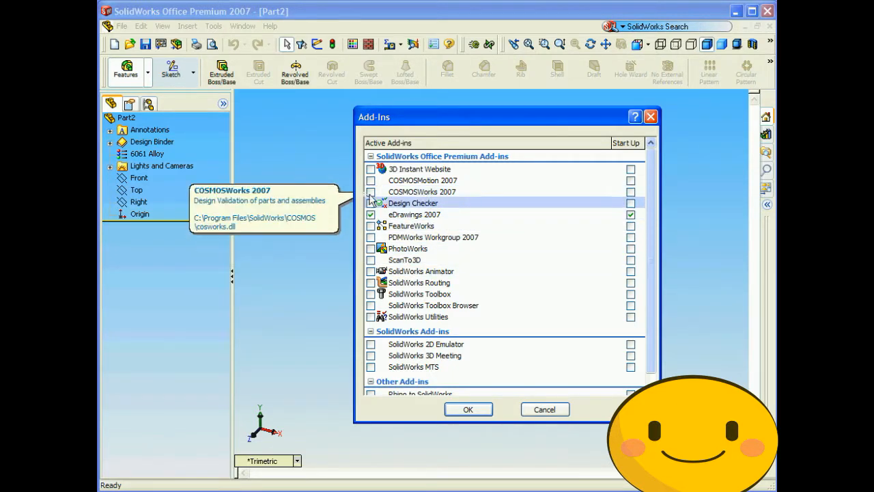
left_click(370, 271)
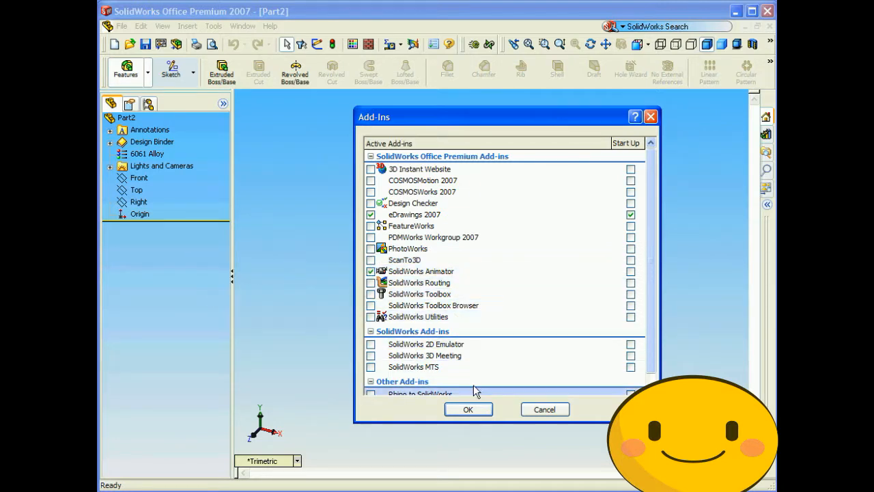
left_click(469, 410)
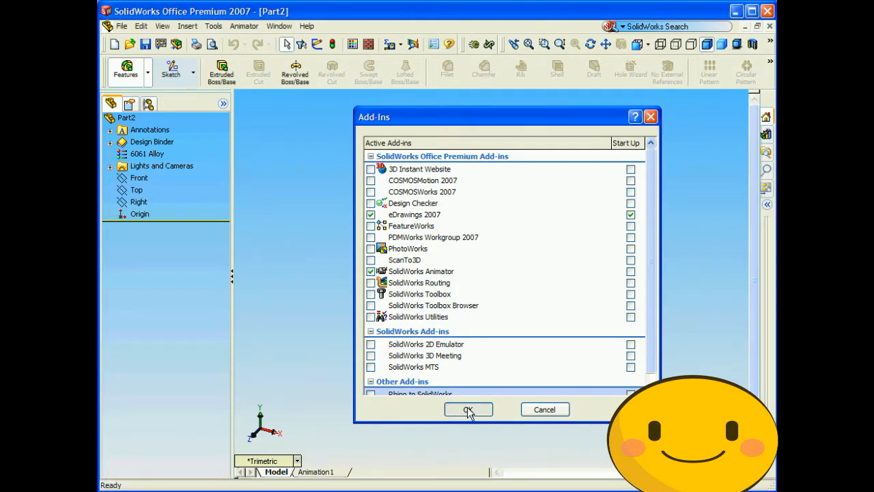
left_click(319, 473)
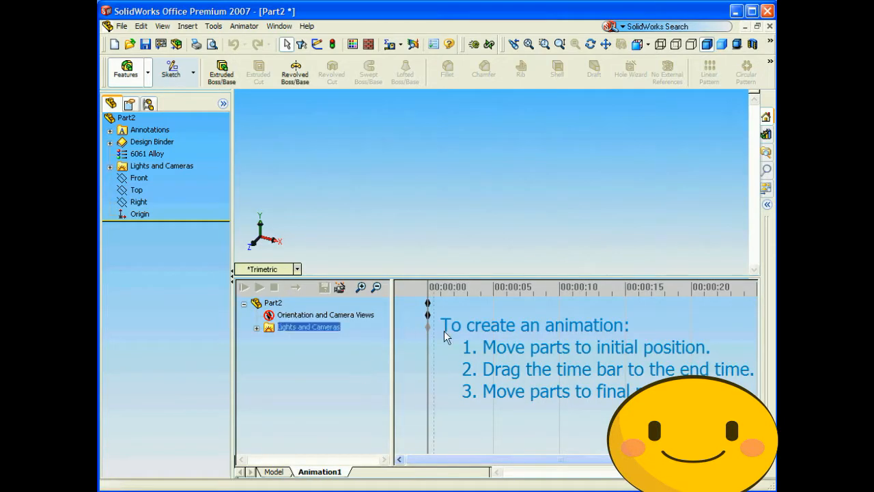
left_click_drag(427, 356, 468, 294)
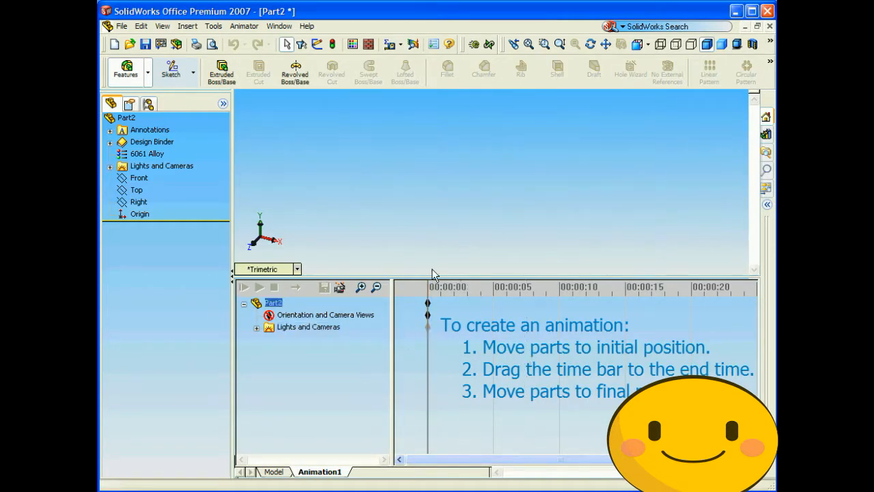
Step: Deactivate the SolidWorks Animator add-in
left_click(213, 26)
left_click(284, 381)
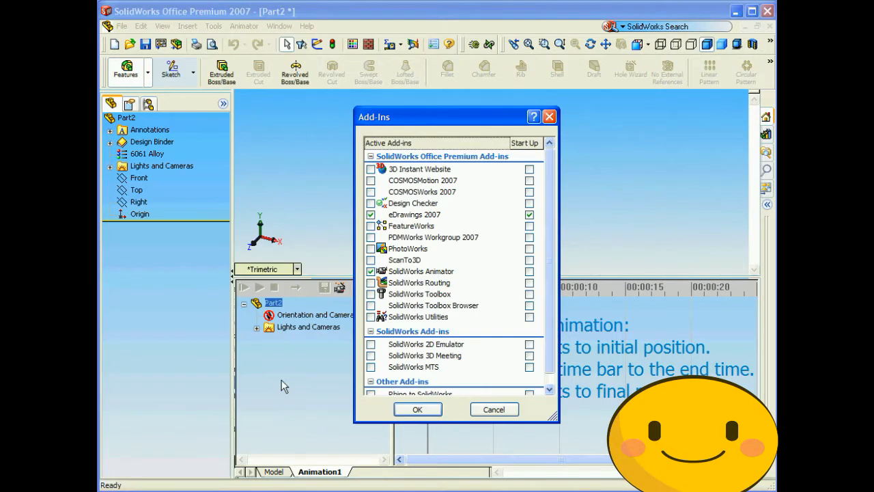
left_click(371, 272)
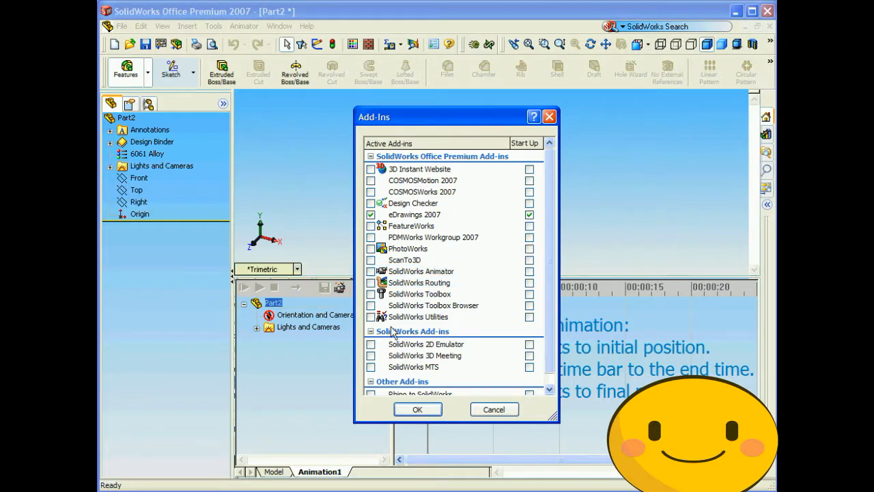
left_click(418, 409)
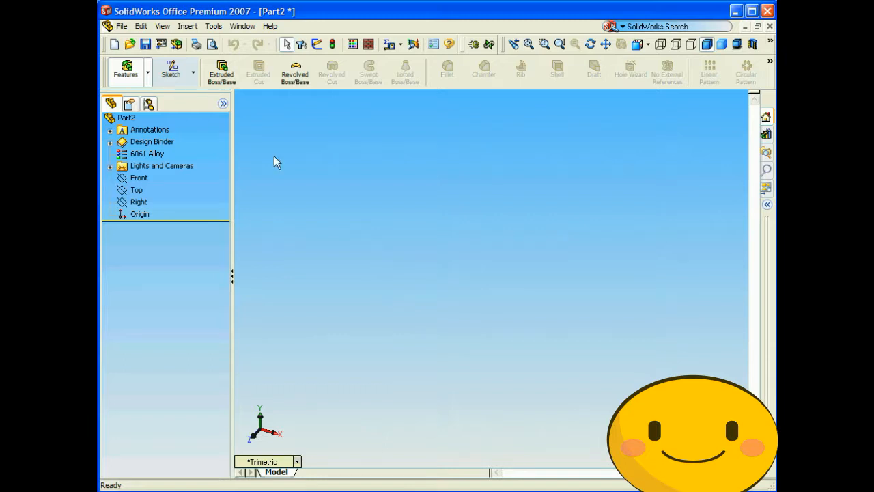
Step: Try setting Design Checker, COSMOSWorks 2007 and COSMOSMotion 2007 to load at start-up, and clear those choices again
left_click(214, 26)
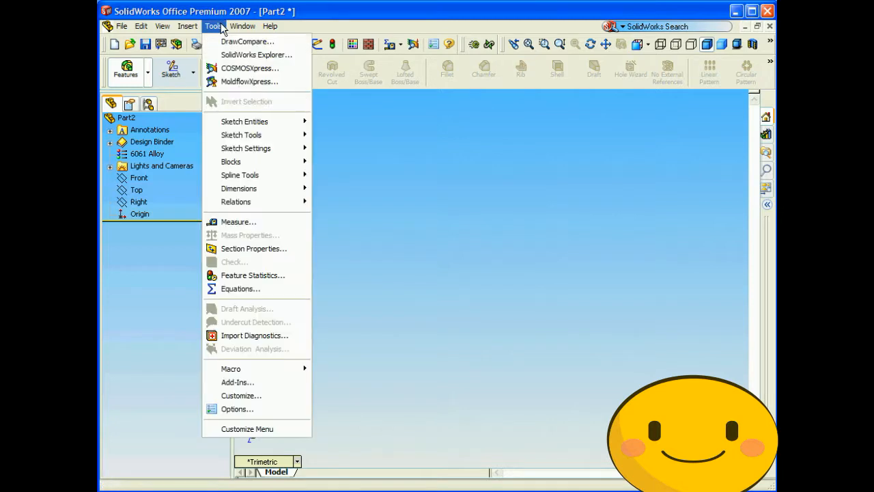
left_click(265, 381)
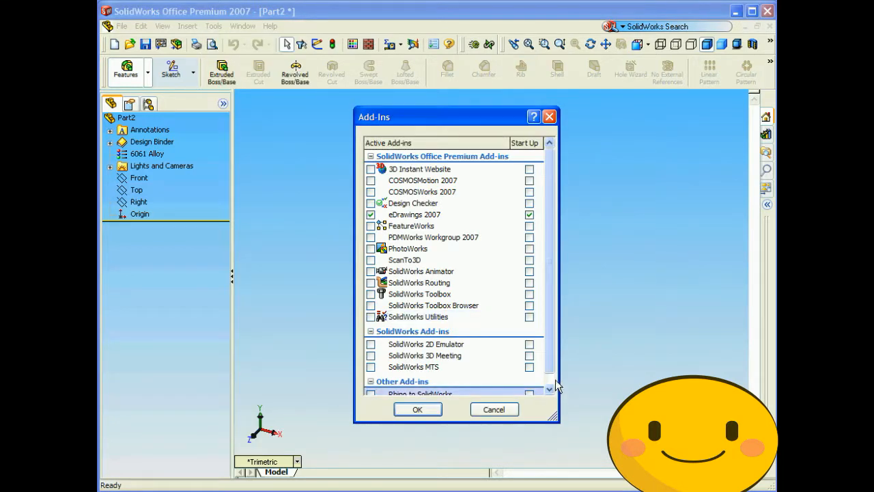
left_click_drag(559, 386, 638, 386)
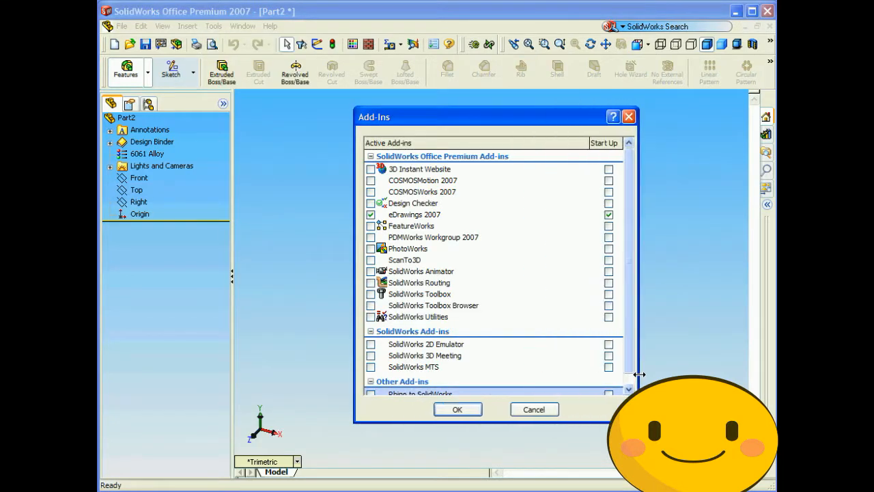
left_click(608, 203)
left_click(608, 192)
left_click(609, 181)
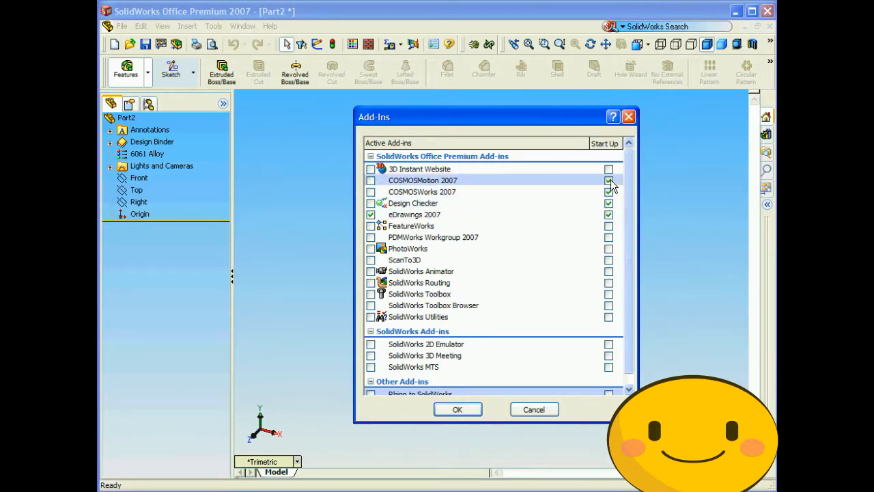
left_click(609, 181)
left_click(609, 192)
left_click(609, 203)
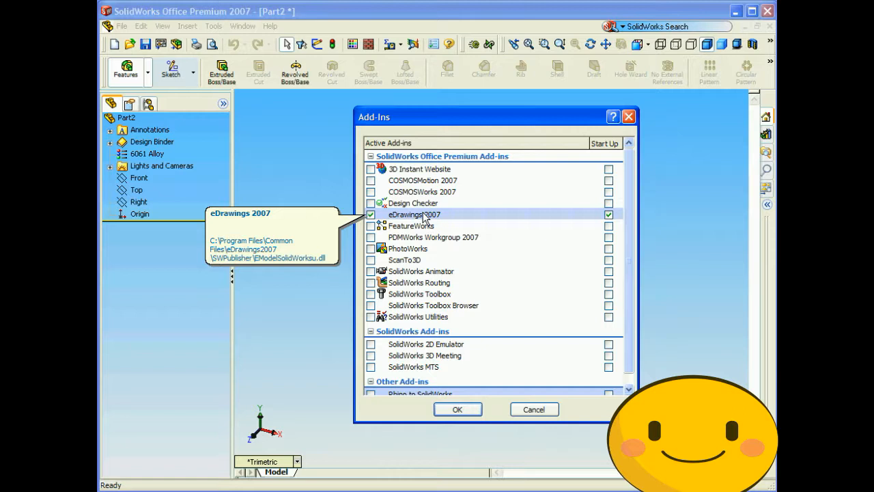
left_click(465, 410)
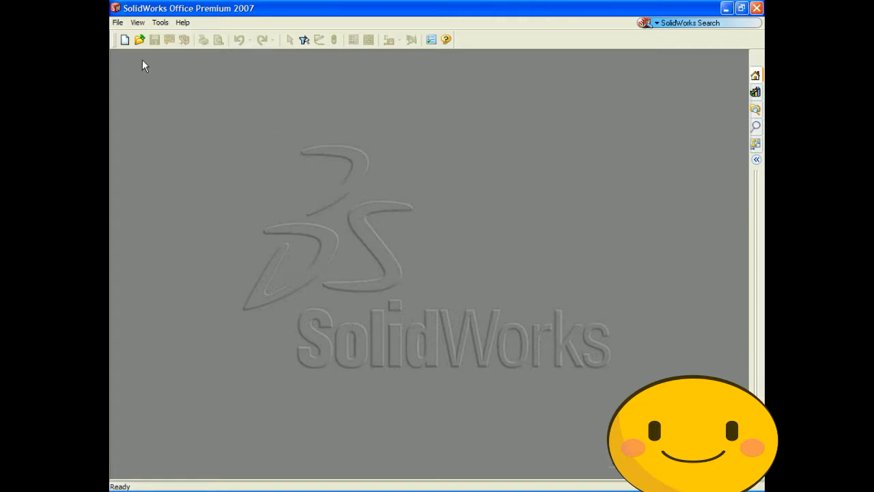
Step: Start another new part using the PART-MM-ANSI-AL6061 template
left_click(118, 21)
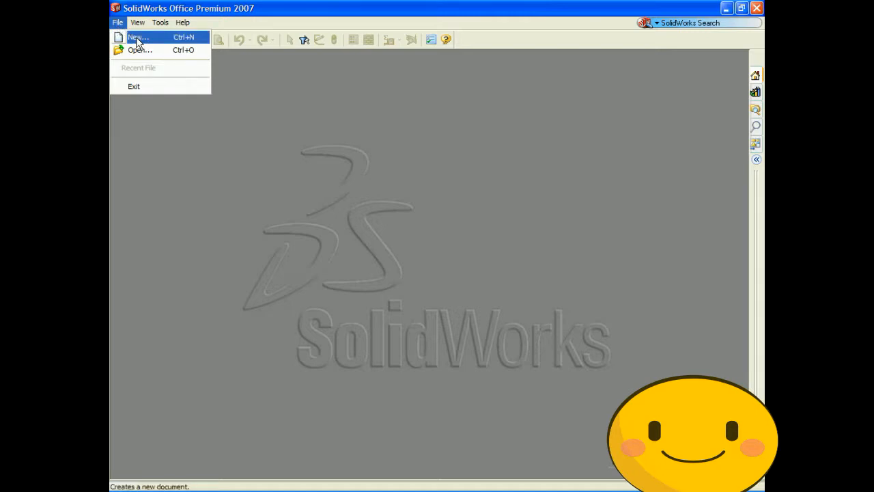
left_click(137, 40)
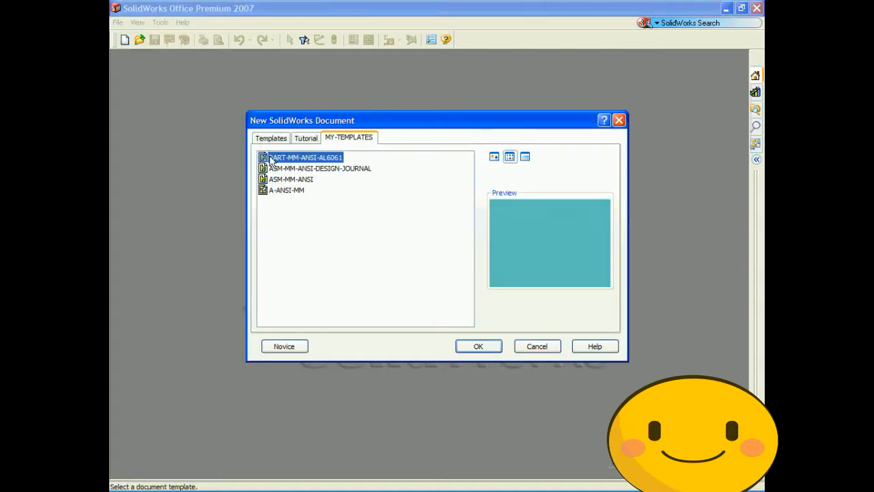
left_click(472, 352)
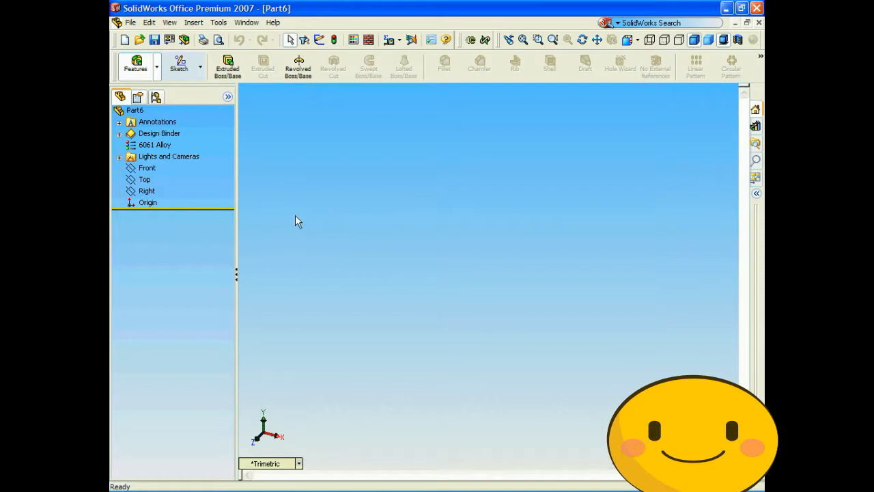
Step: Sketch a rectangle on the Front plane with its lower-left corner at the origin
left_click(179, 65)
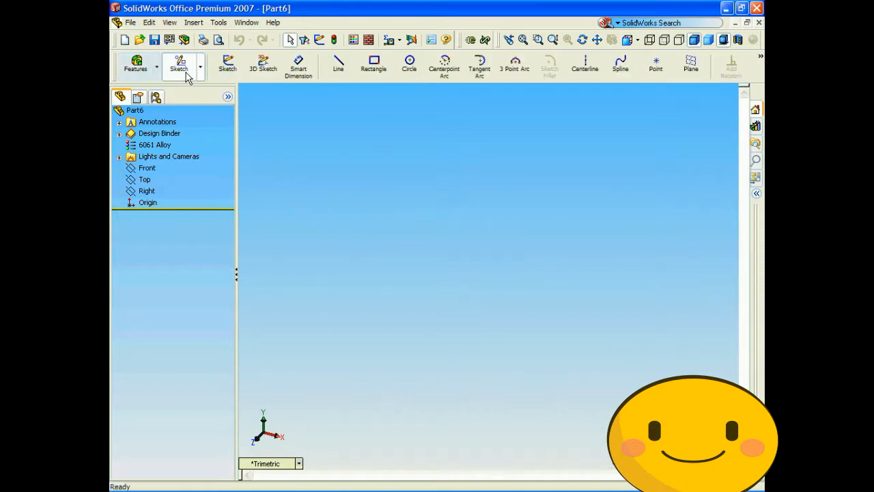
left_click(367, 71)
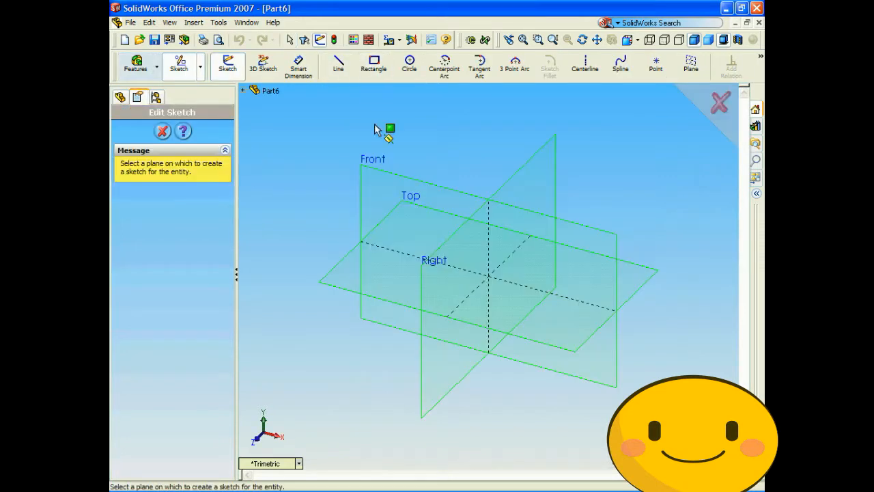
left_click(373, 164)
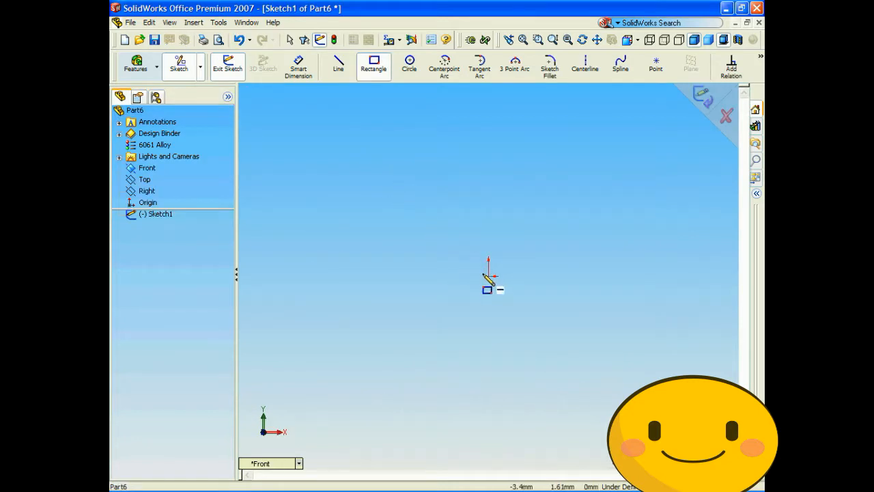
mouse_move(489, 276)
left_mouse_down()
mouse_move(549, 244)
mouse_move(602, 167)
left_mouse_up()
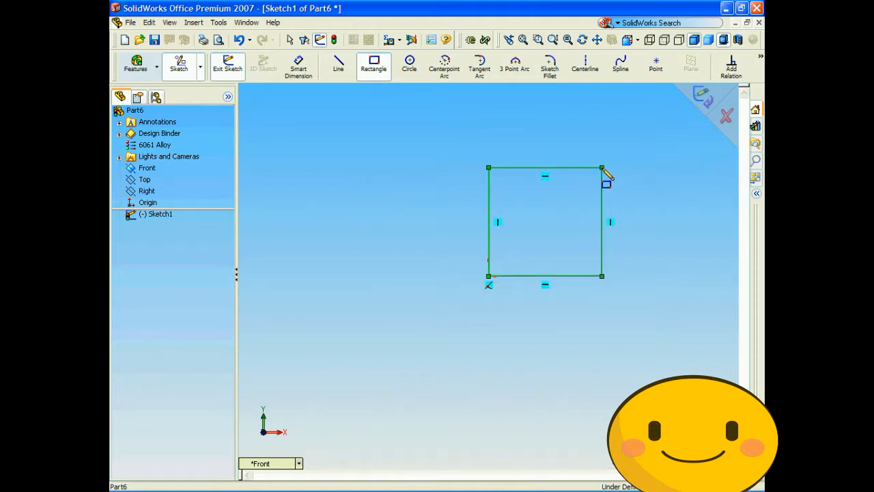
Step: Dimension the rectangle's left vertical side and set its length to 50 mm
left_click(298, 69)
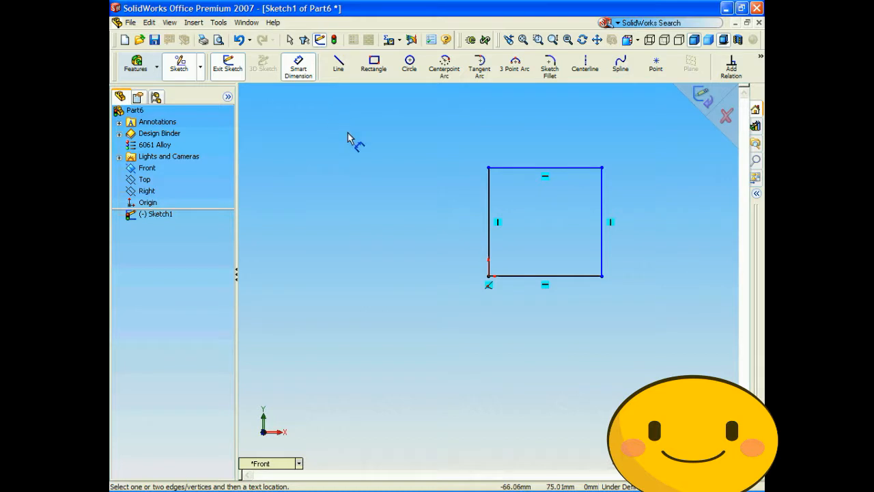
left_click(489, 229)
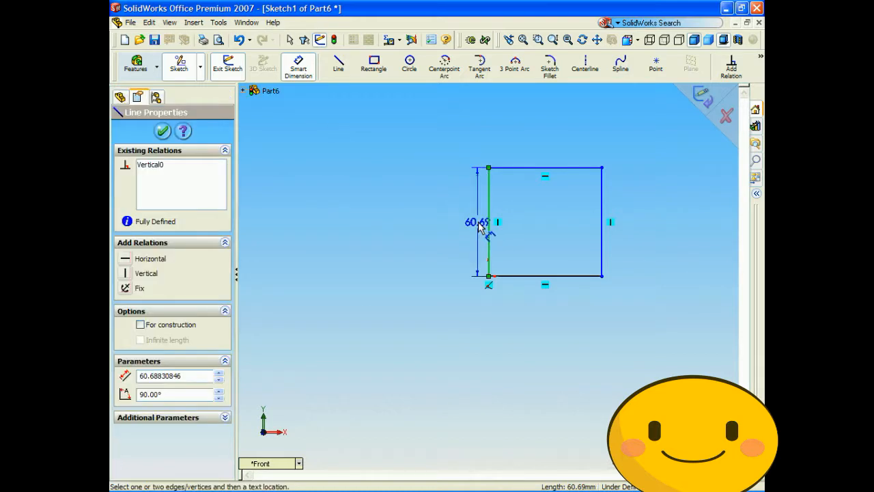
left_click(422, 225)
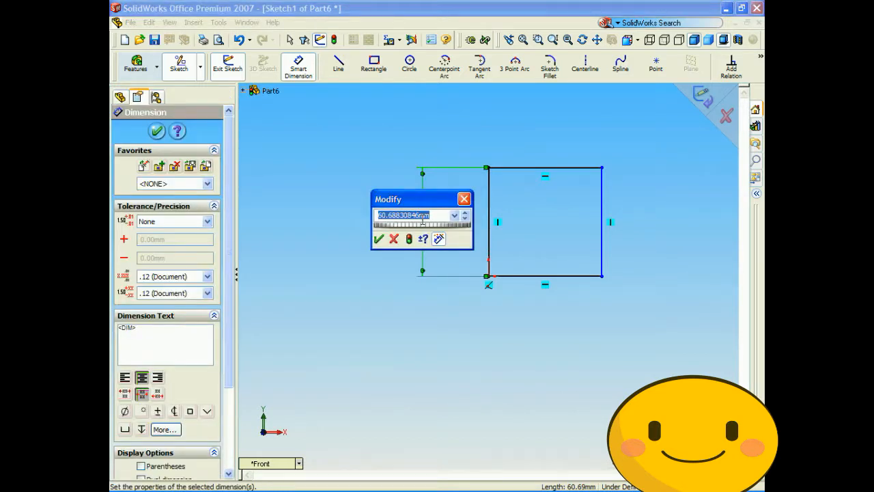
type("50")
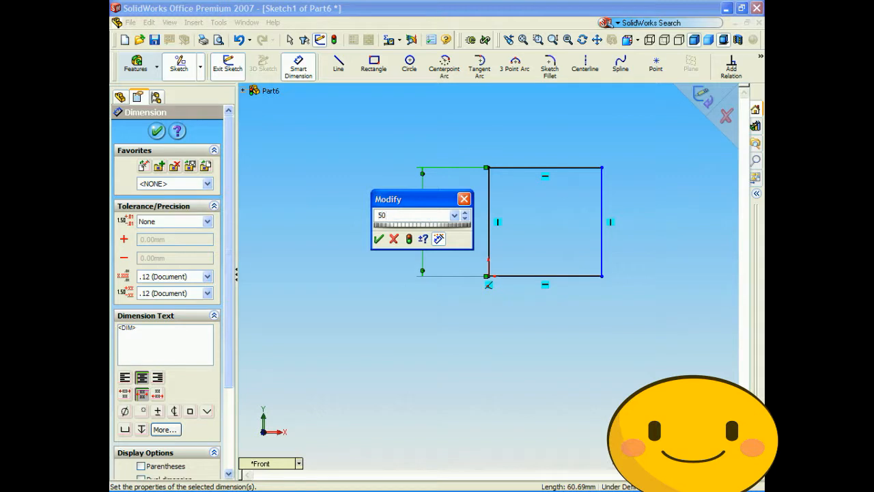
key("Return")
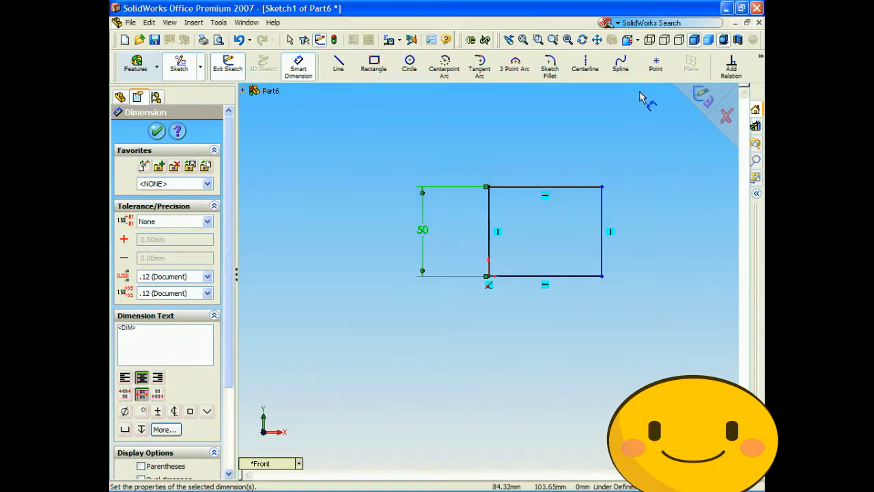
Step: Add an Equal relation between the rectangle's left vertical line and its upper horizontal line
left_click(731, 67)
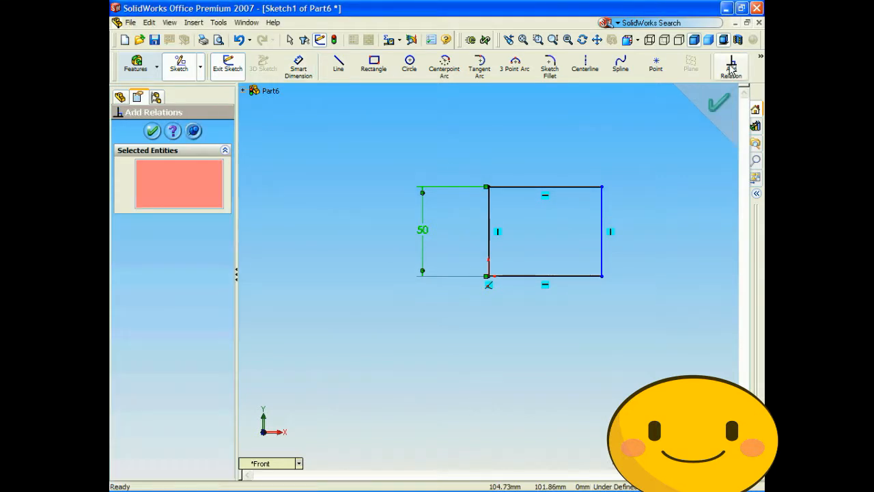
left_click(490, 244)
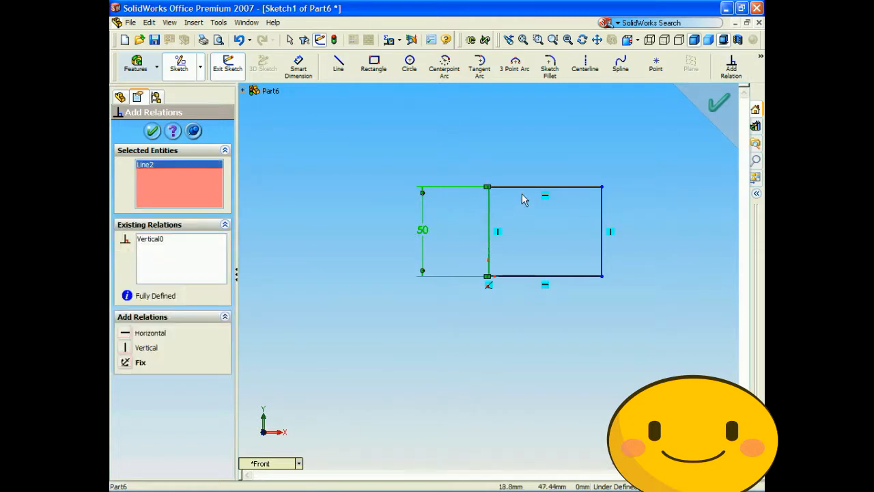
left_click(526, 187)
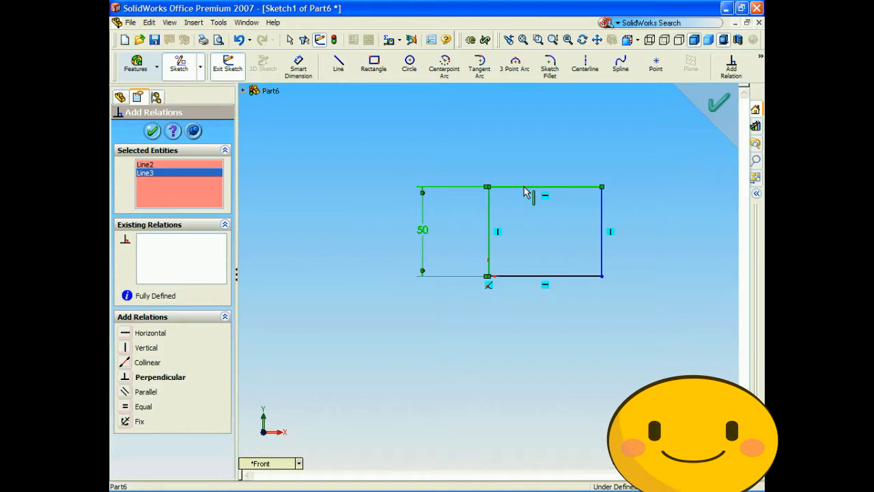
left_click(136, 407)
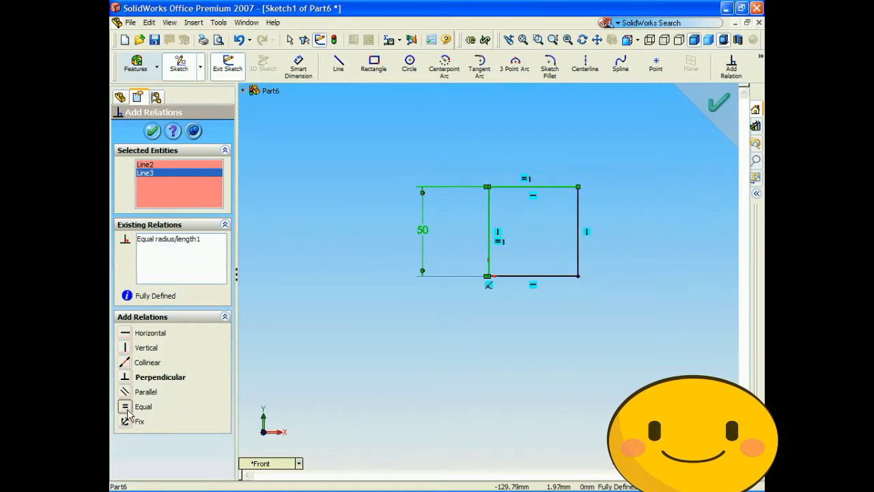
left_click(153, 132)
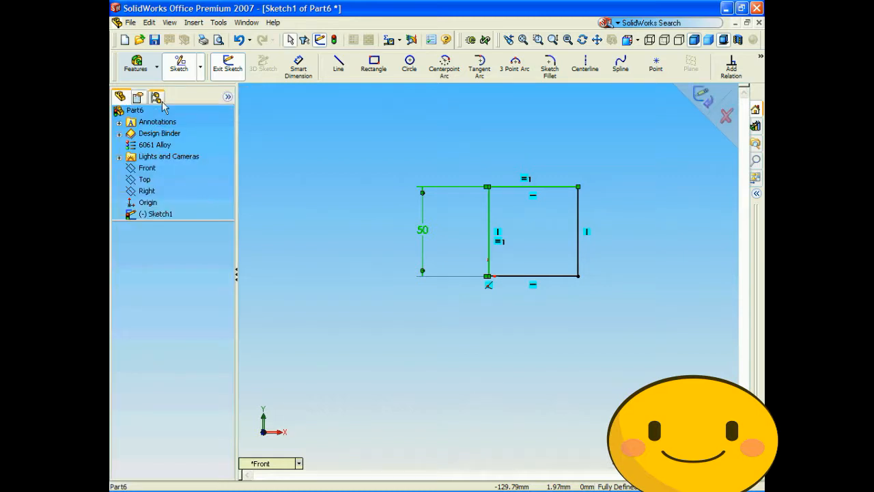
Step: Start an Extruded Boss/Base from the square sketch, with Blind as the end condition for Direction 1
left_click(139, 71)
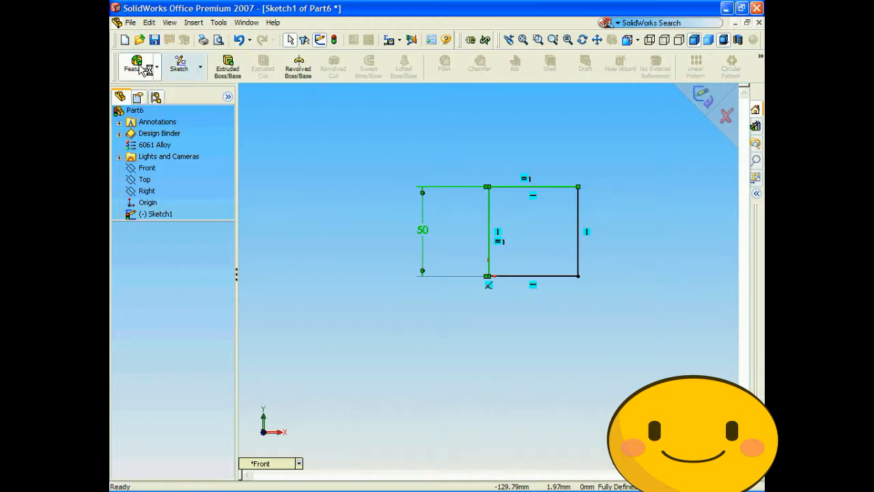
left_click(220, 78)
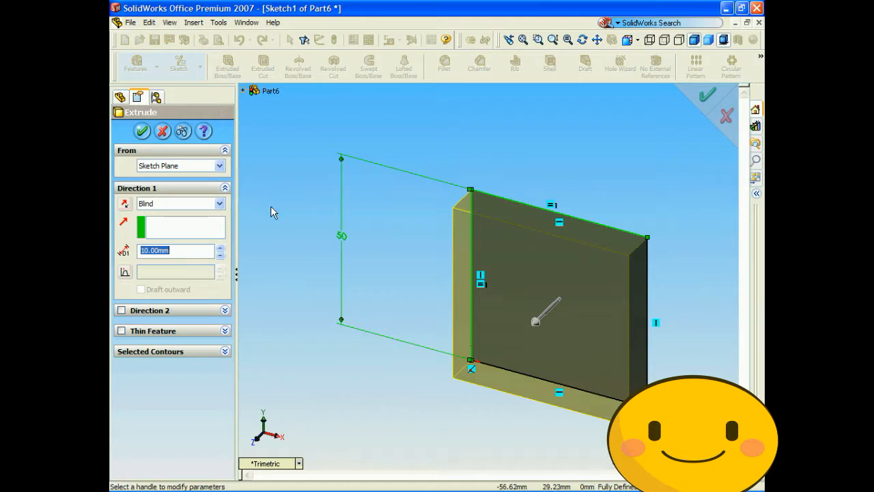
key("Left")
key("Left")
key("Left")
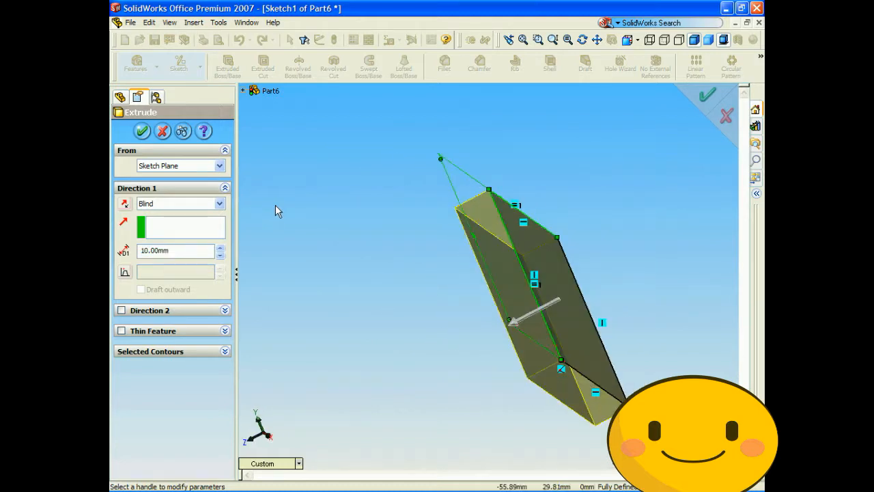
key("Right")
key("Right")
key("Right")
key("Right")
key("Right")
key("Right")
key("Right")
key("Left")
key("Left")
key("Left")
key("Left")
key("Left")
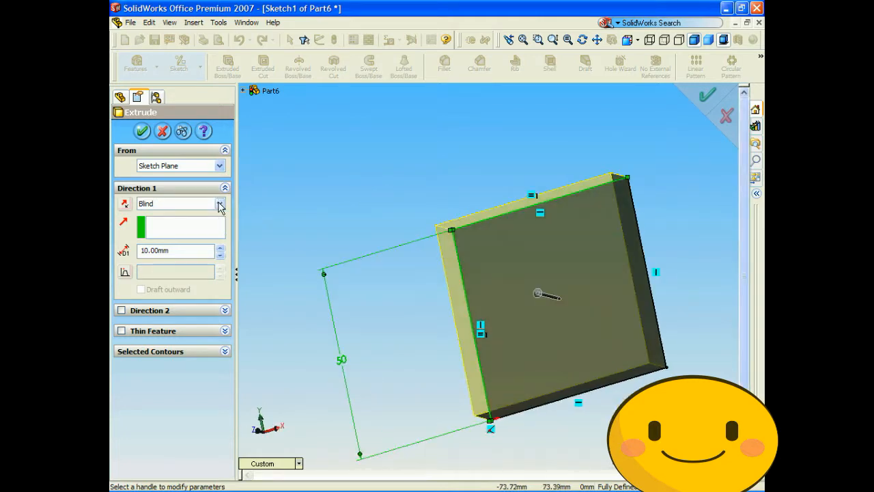
left_click(220, 203)
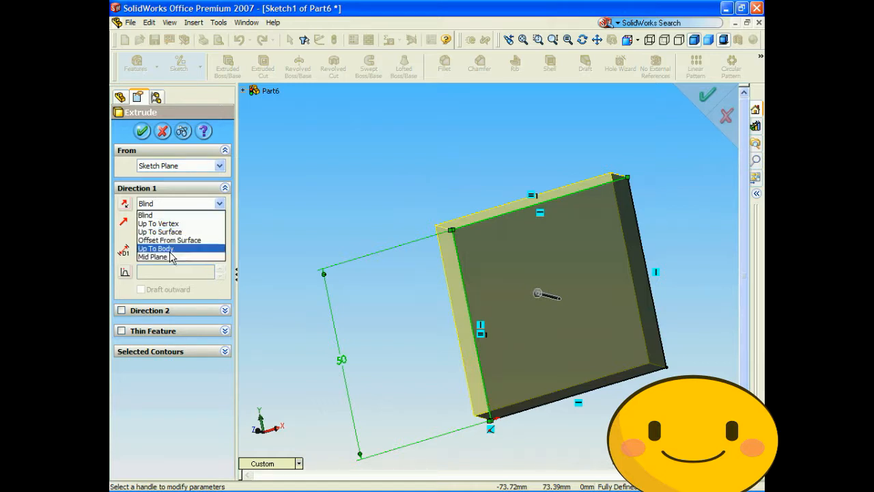
left_click(180, 219)
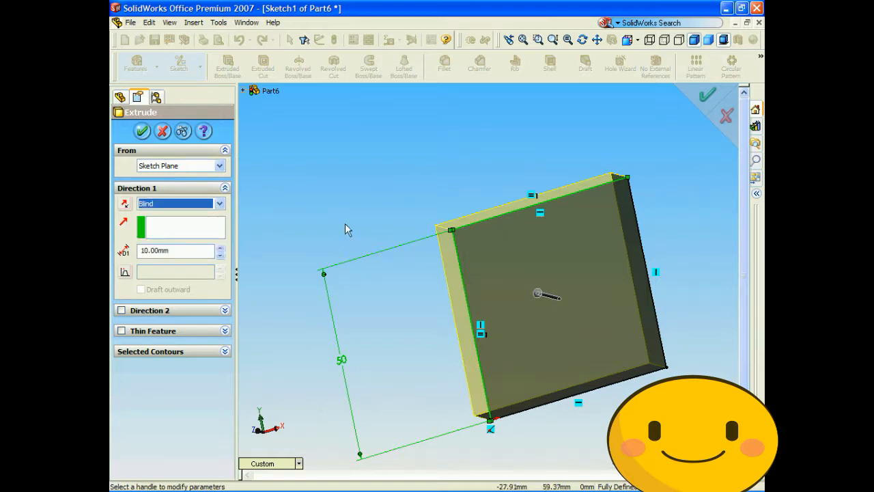
Step: Try raising the extrusion depth in increments to 90 mm and lowering it to 20 mm
key("Left")
key("Left")
key("Left")
key("Left")
key("Left")
key("Left")
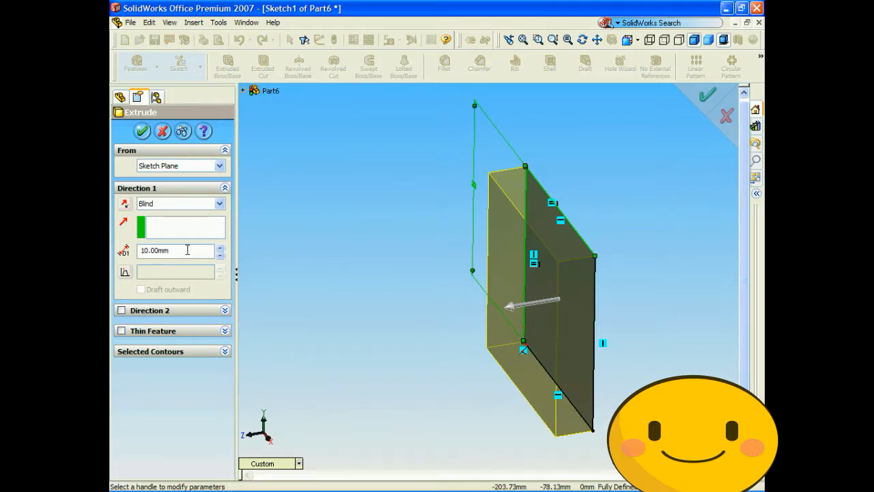
left_click(220, 247)
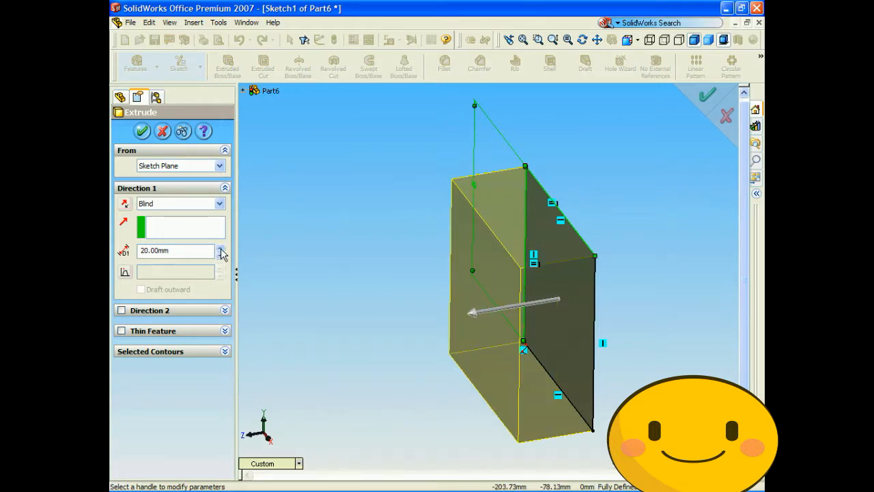
left_click(220, 247)
left_click(220, 247)
left_click(220, 249)
left_click(219, 249)
left_click(220, 249)
left_click(220, 249)
left_click(220, 248)
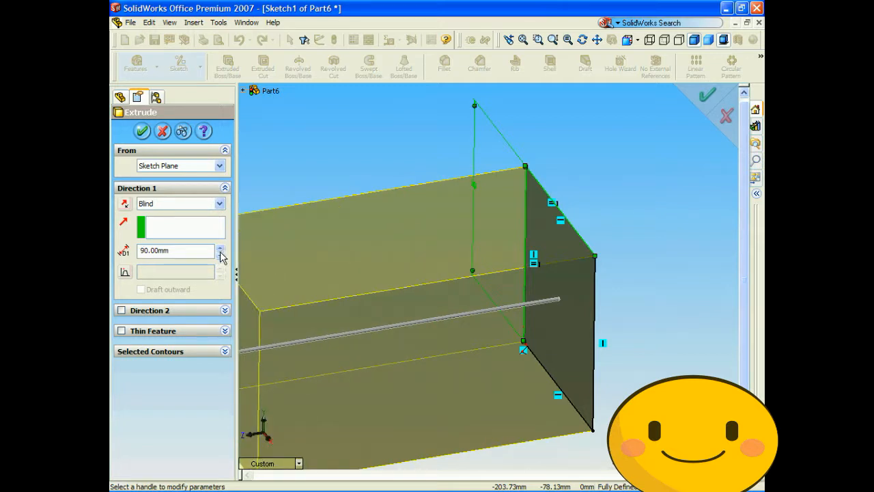
left_click(219, 255)
left_click(220, 255)
left_click(220, 254)
left_click(220, 255)
left_click(220, 254)
left_click(220, 255)
left_click(220, 255)
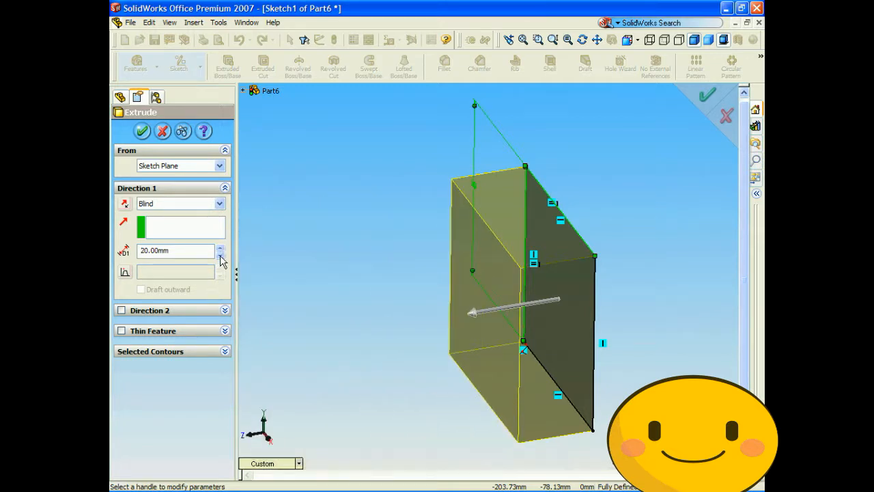
Step: Set the extrusion depth to 200 mm and finish the boss
left_click_drag(183, 255, 112, 255)
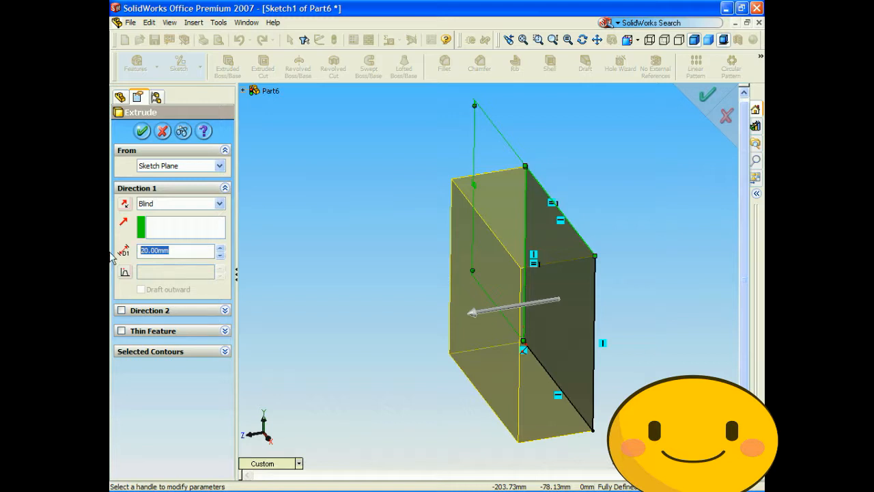
type("200")
key("Return")
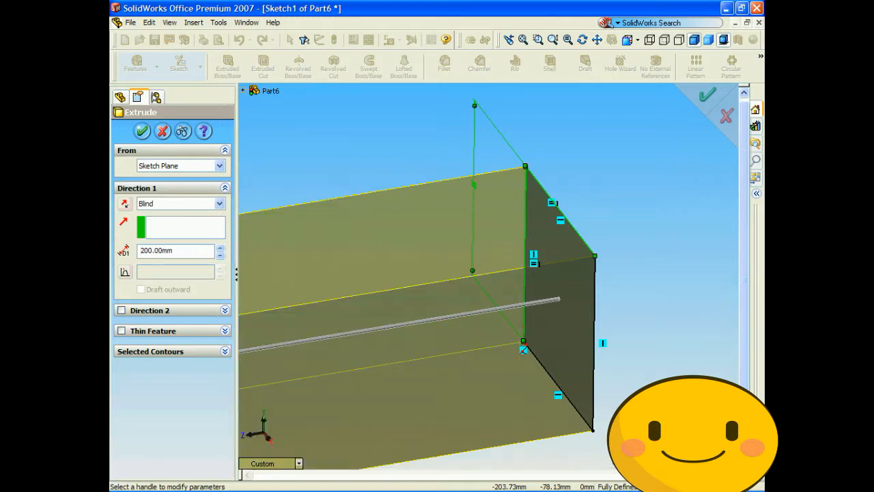
scroll(326, 157, "down", 3)
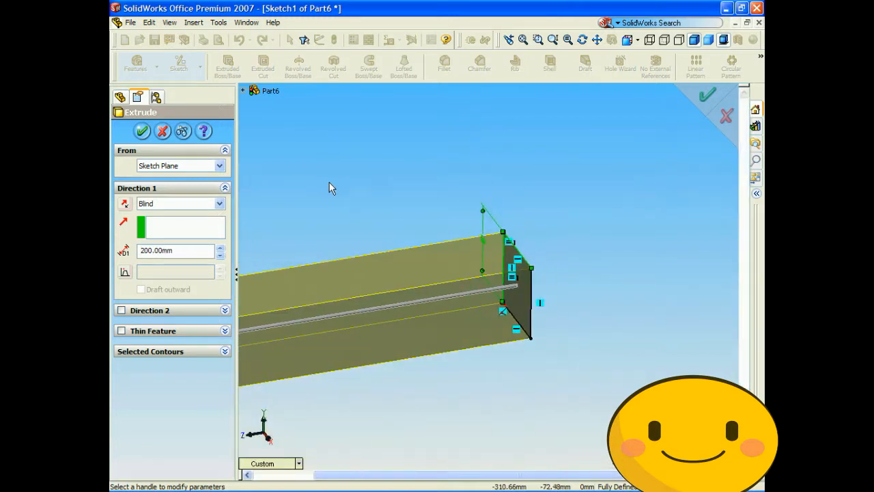
scroll(329, 183, "down", 2)
middle_click_drag(329, 183, 325, 206)
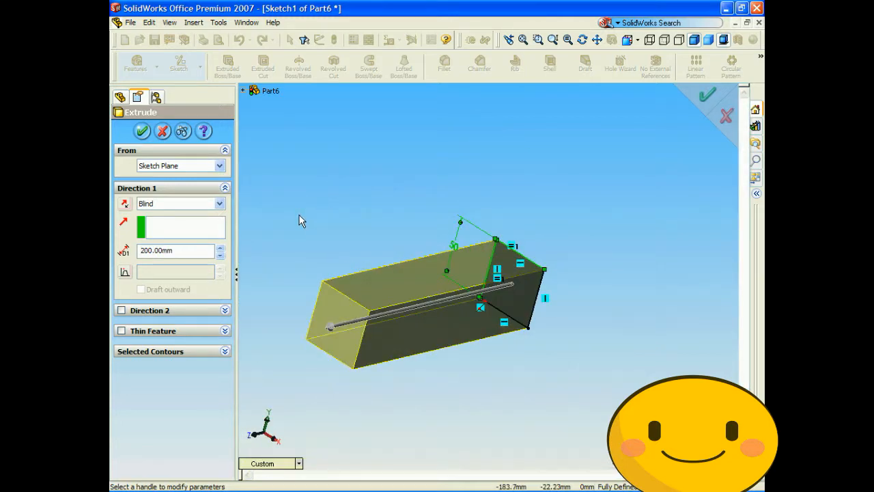
left_click(142, 132)
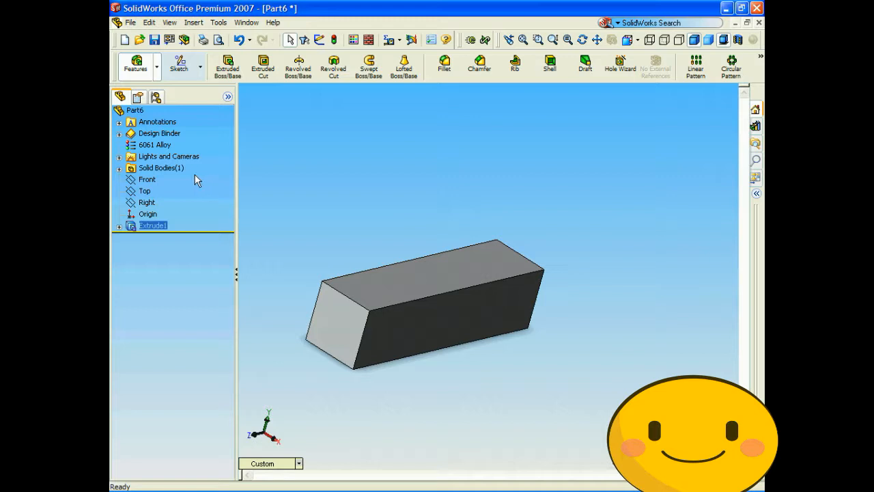
Step: Sketch a rectangle about 119 mm wide on the Front plane, beside the block and clear of it
left_click(150, 179)
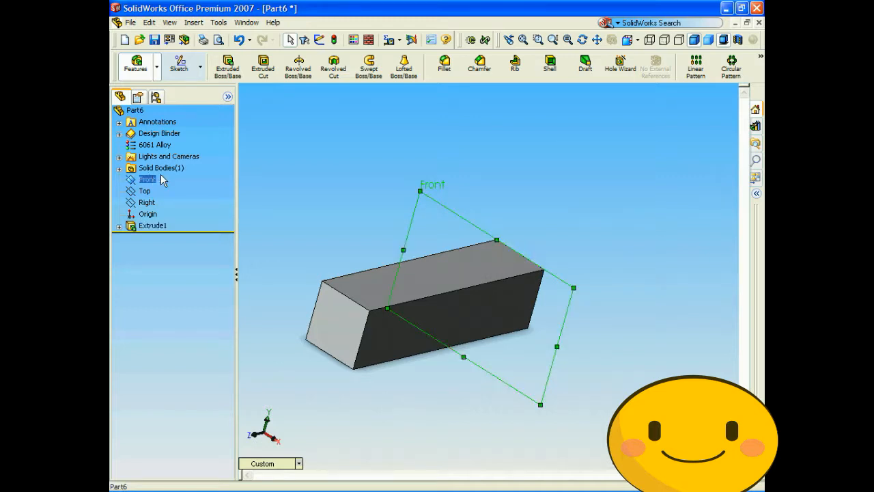
left_click(183, 71)
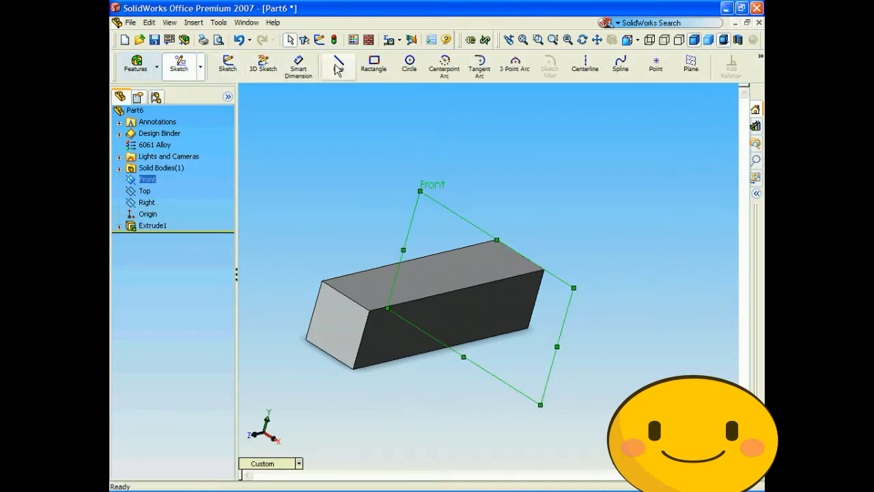
left_click(374, 65)
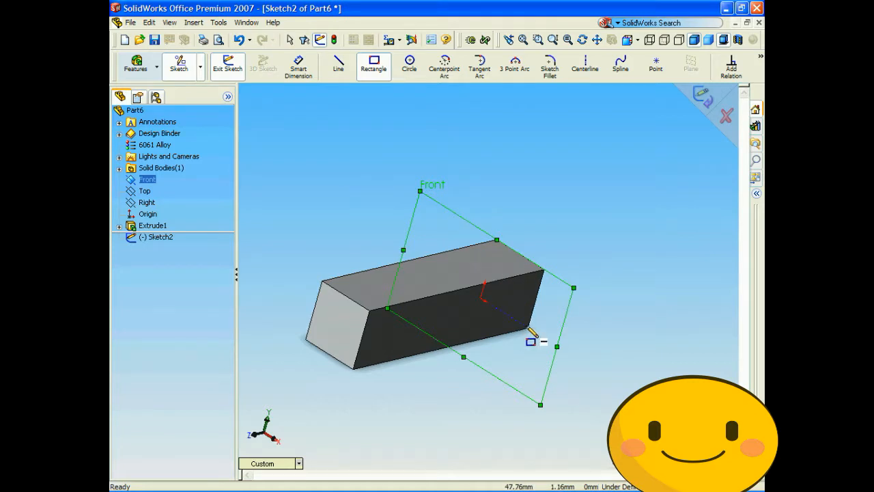
left_click(572, 355)
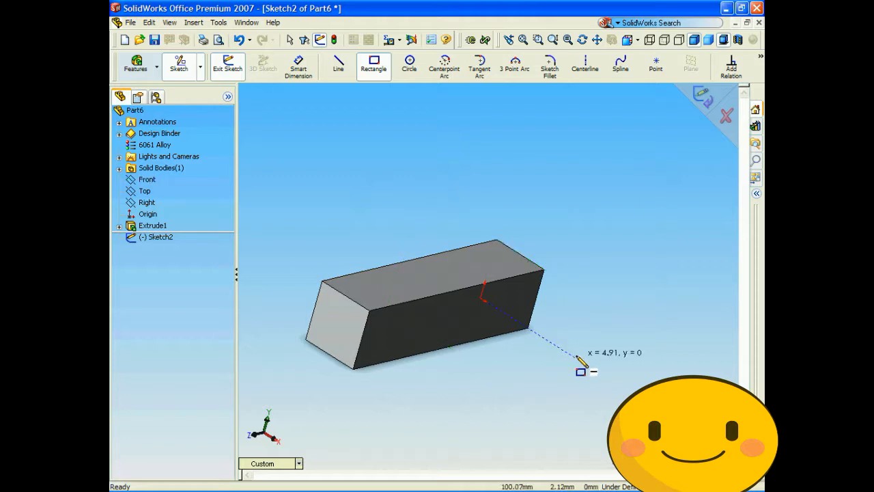
left_click(712, 323)
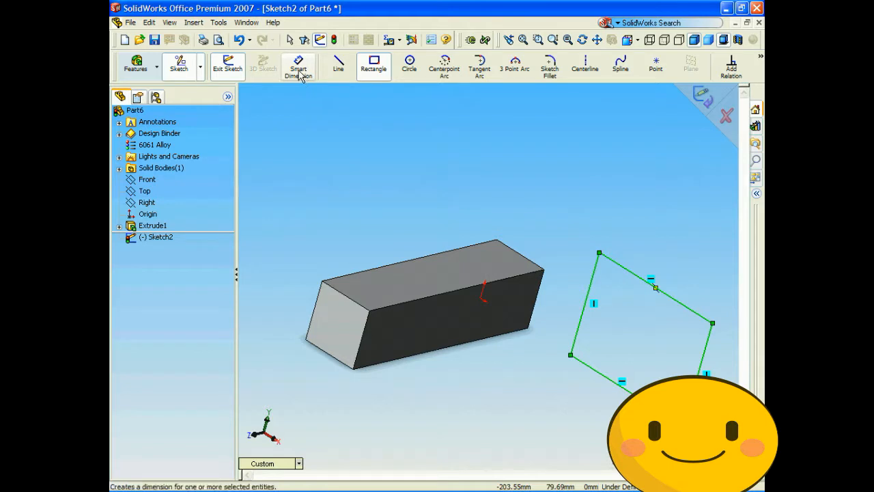
Step: Dimension the new rectangle's lower horizontal side and set its length to 100 mm
left_click(298, 67)
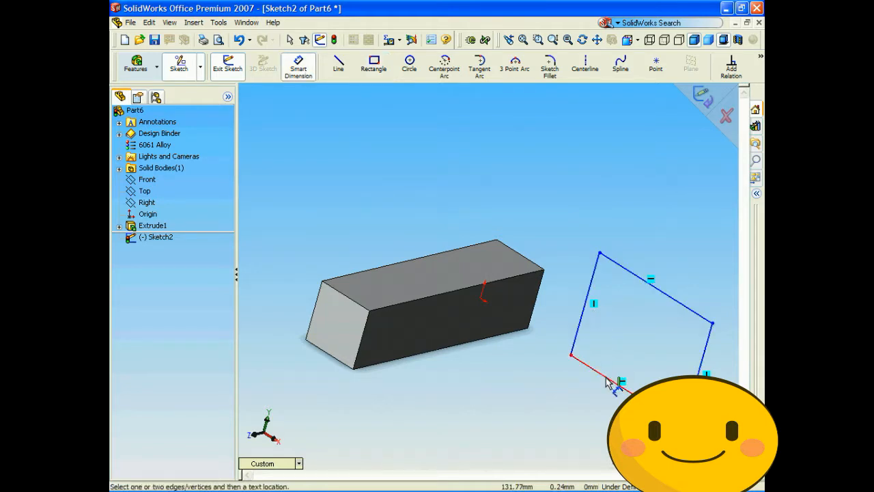
left_click(606, 377)
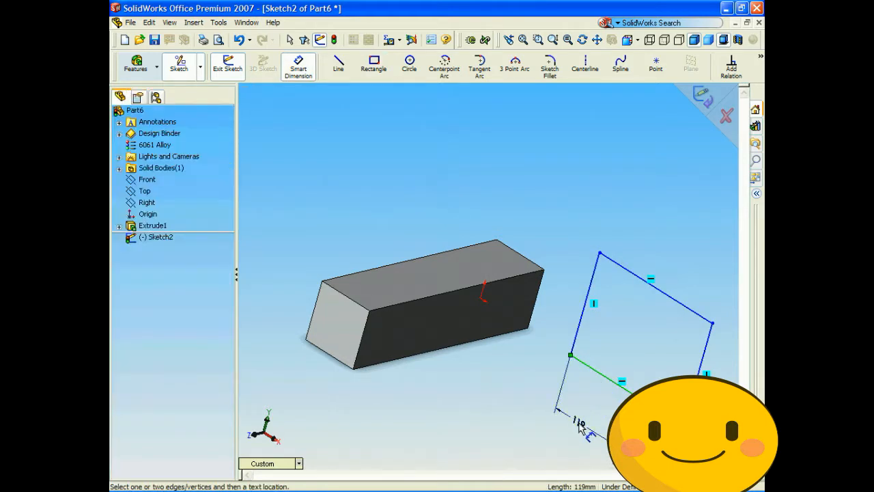
left_click(579, 418)
type("10")
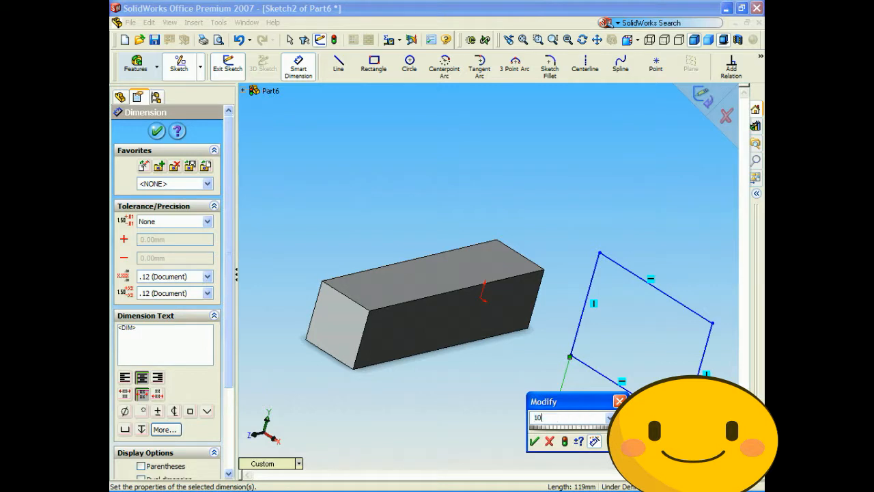
type("0")
key("Return")
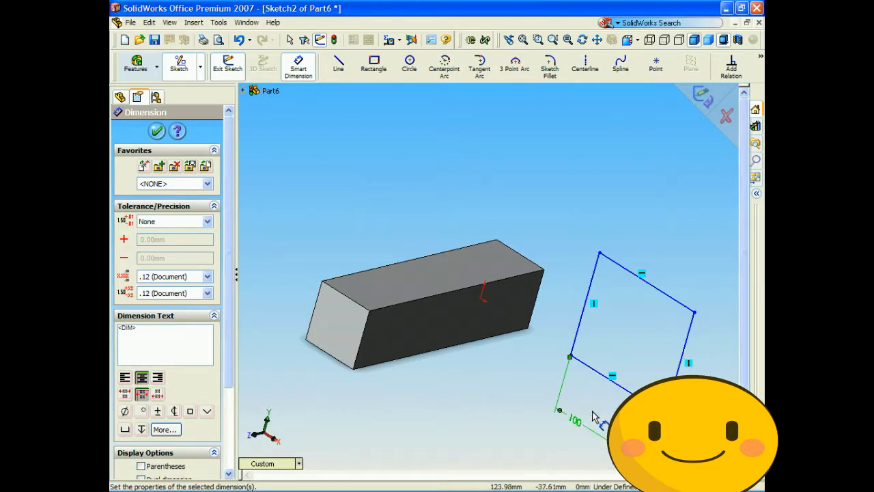
Step: Start adding a sketch relation with the new rectangle's lower horizontal line as the first entity
left_click(717, 75)
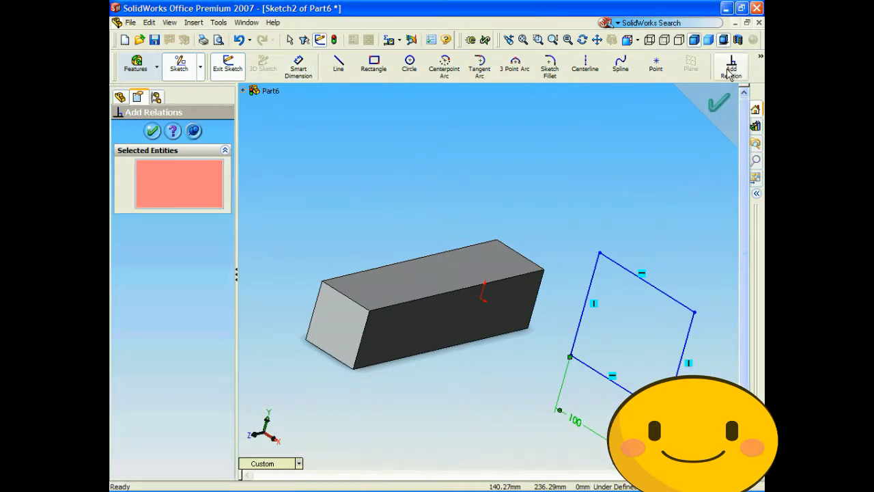
left_click(607, 381)
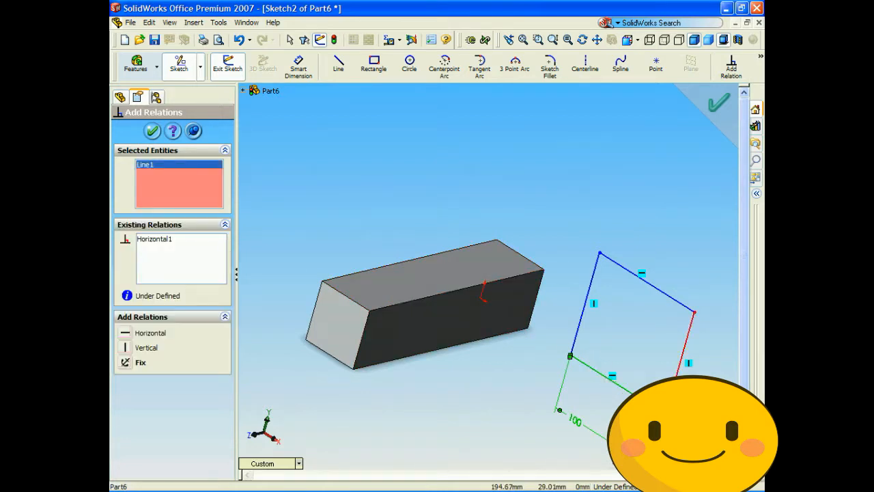